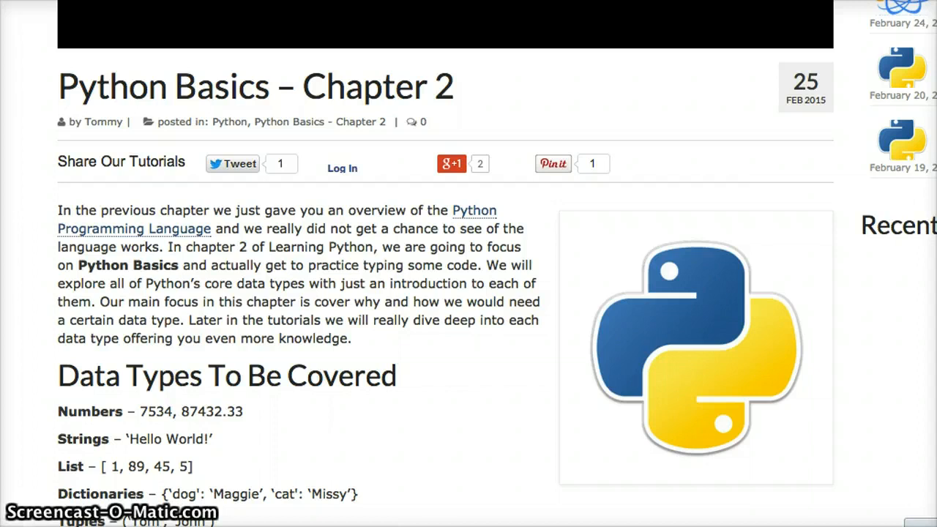
# In the interpreter, assign 7 to variable a and evaluate a to echo 7
pyautogui.click(798, 526)
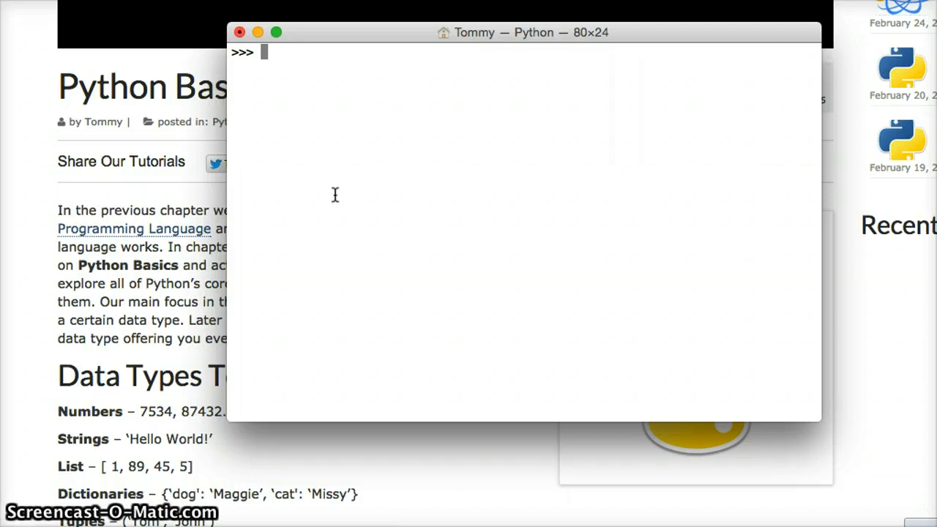
pyautogui.write('a')
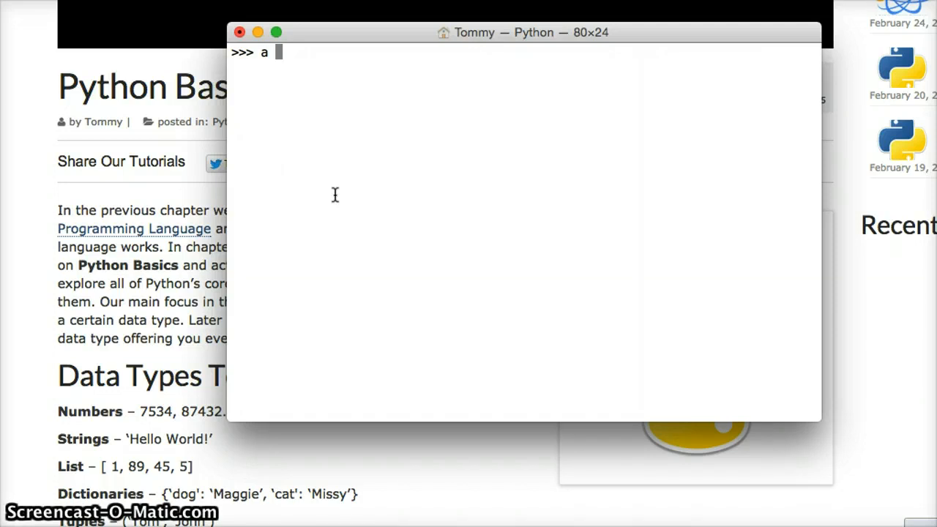
pyautogui.write(' = ')
pyautogui.write('7')
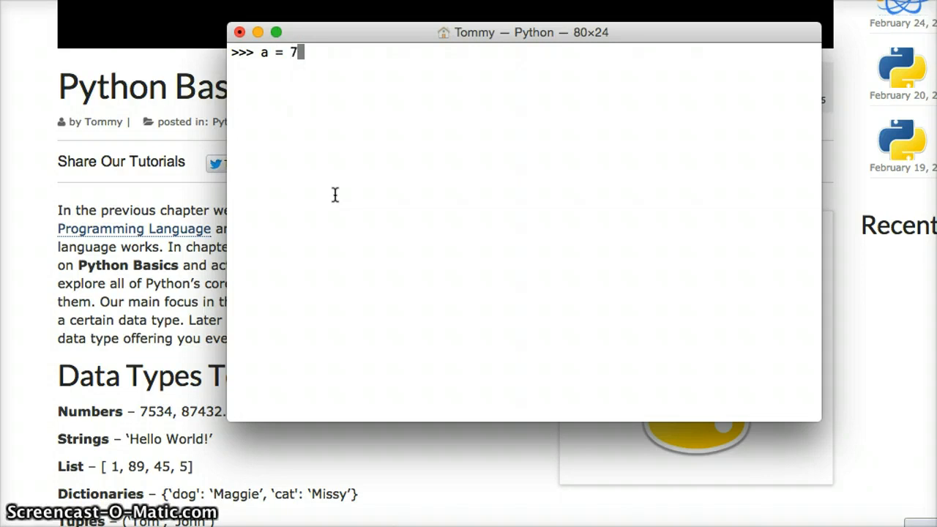
pyautogui.press('Return')
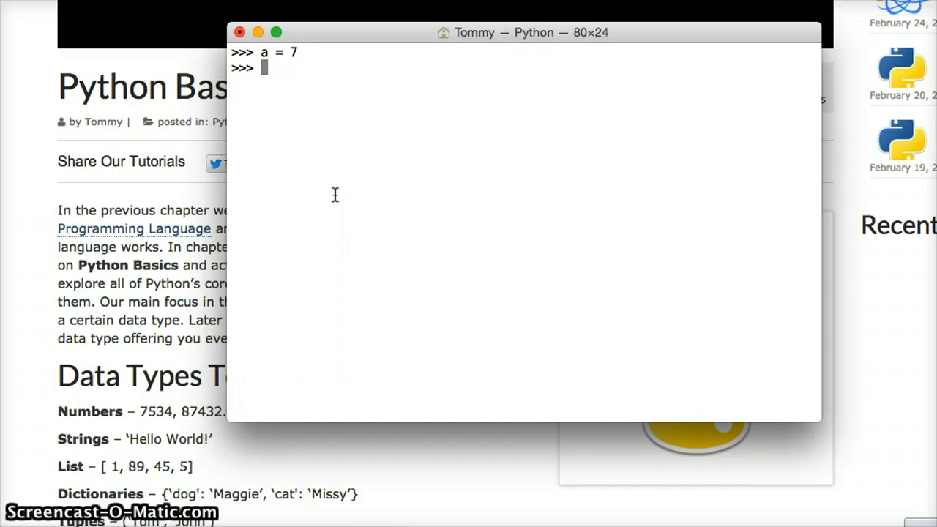
pyautogui.write('a')
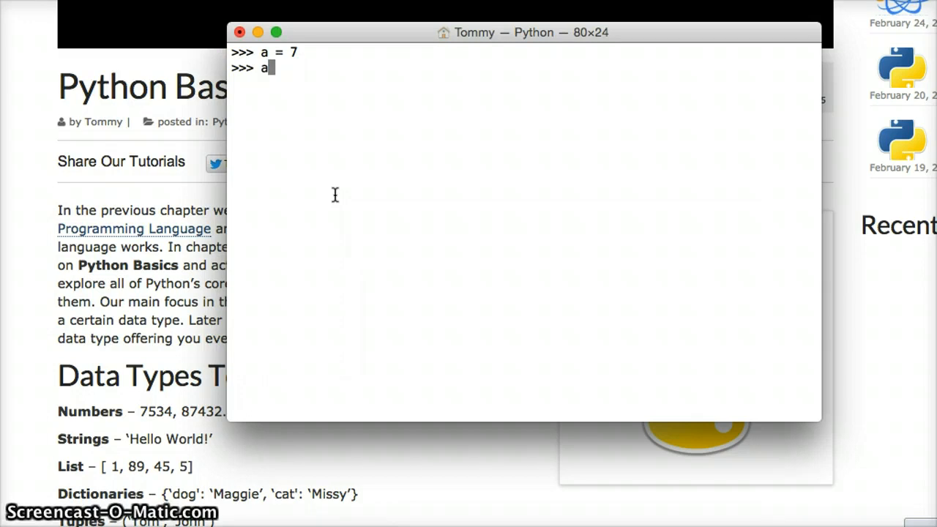
pyautogui.press('Return')
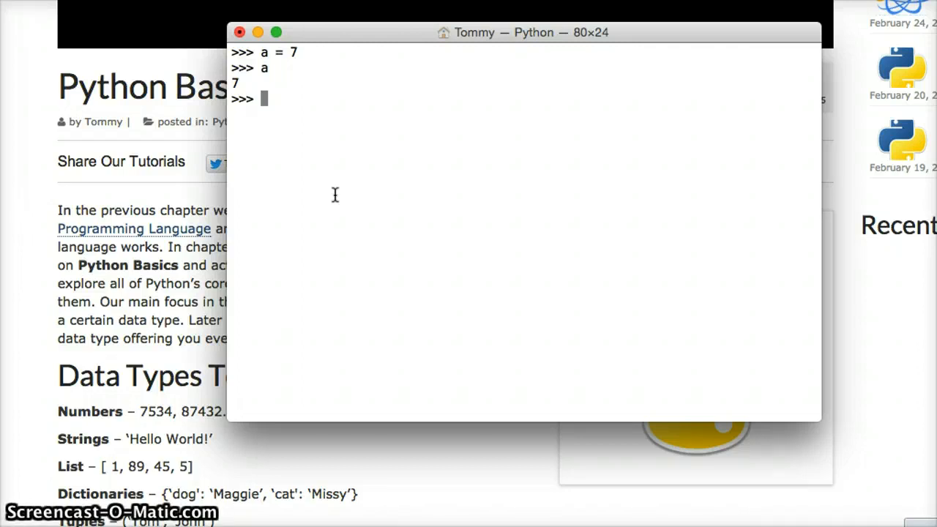
pyautogui.write('v')
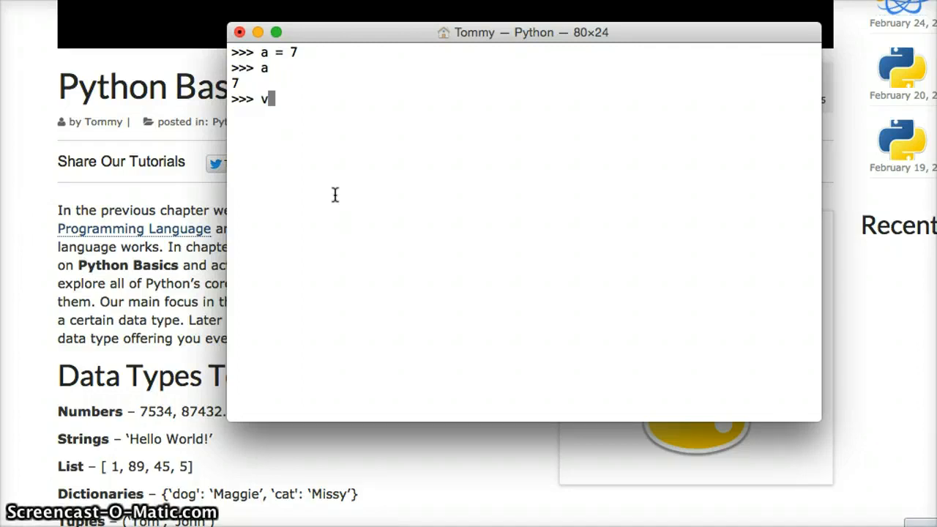
pyautogui.write('ar = ')
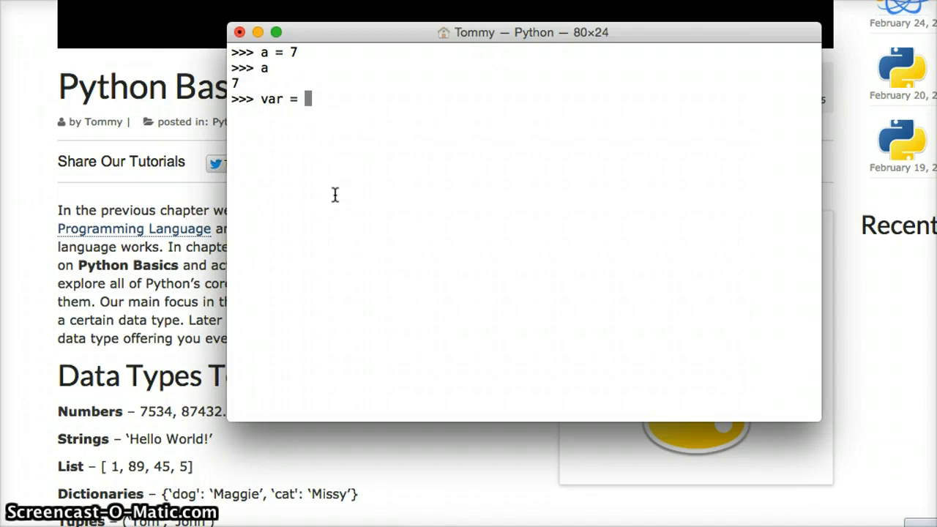
pyautogui.write('"This is ')
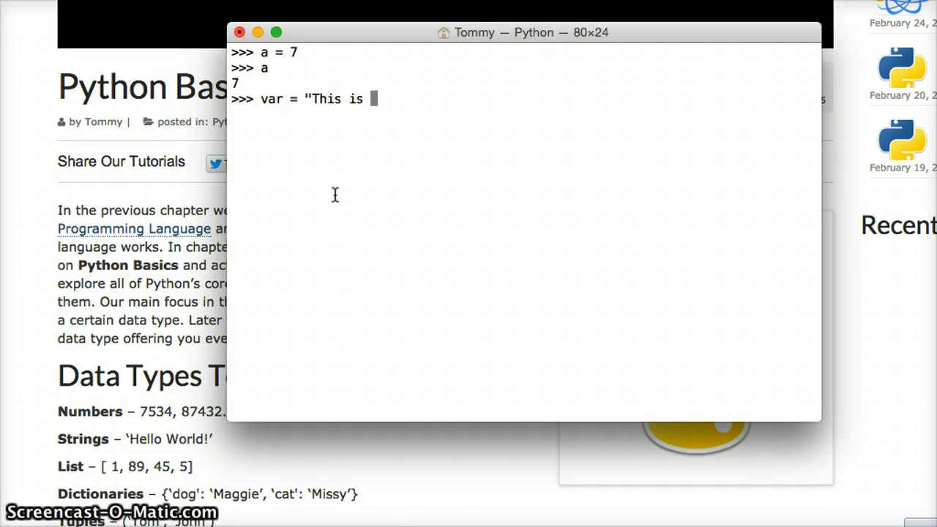
pyautogui.write('our va')
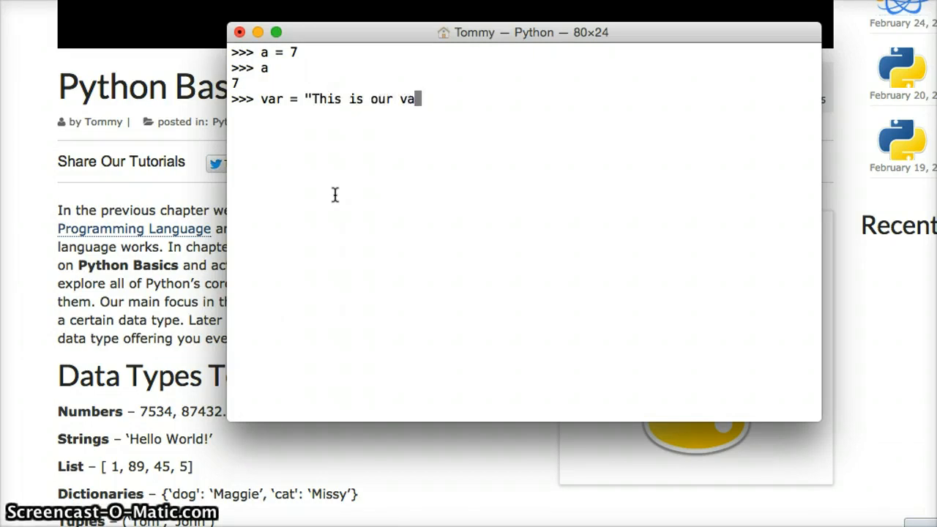
pyautogui.write('r"')
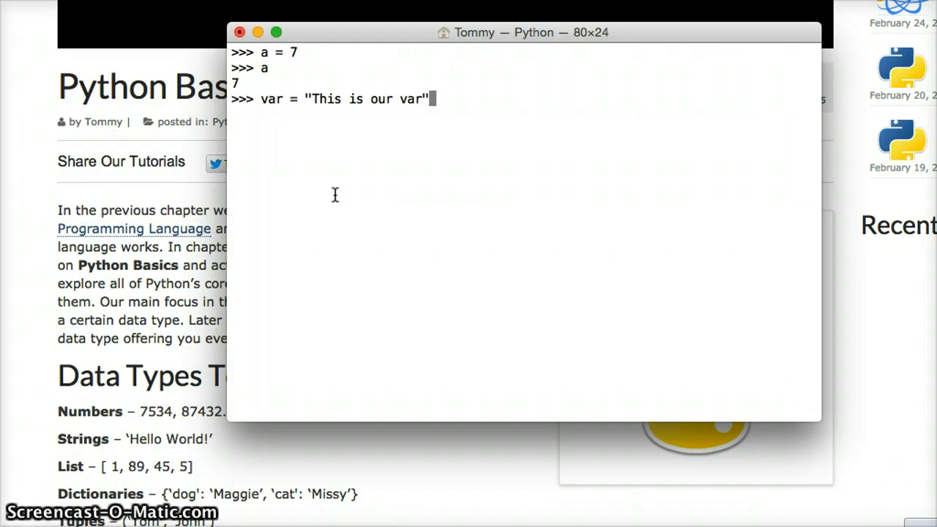
# Assign "This is our var" to var and evaluate var to echo the string
pyautogui.press('Return')
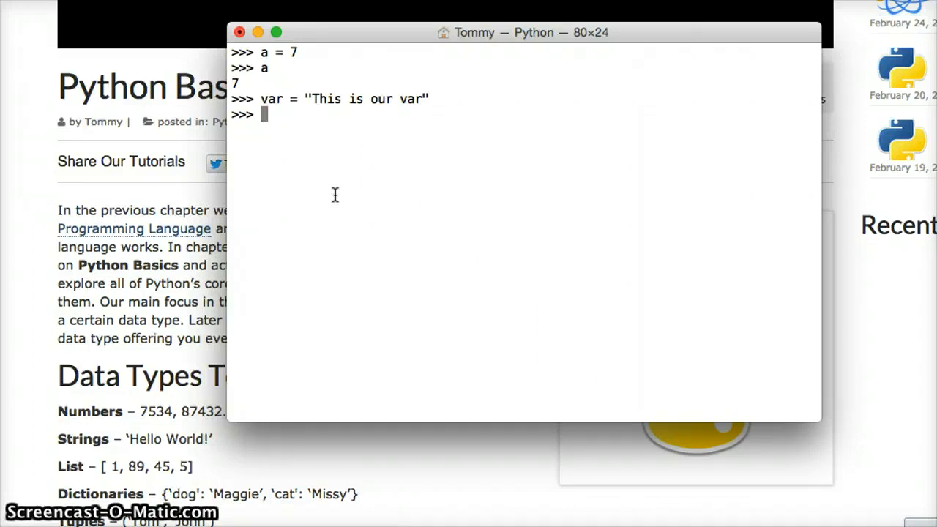
pyautogui.write('var')
pyautogui.press('Return')
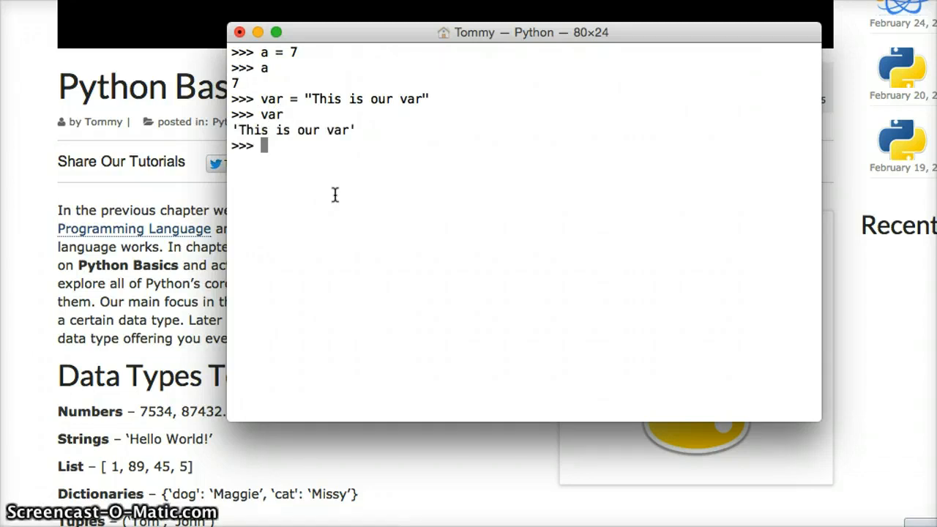